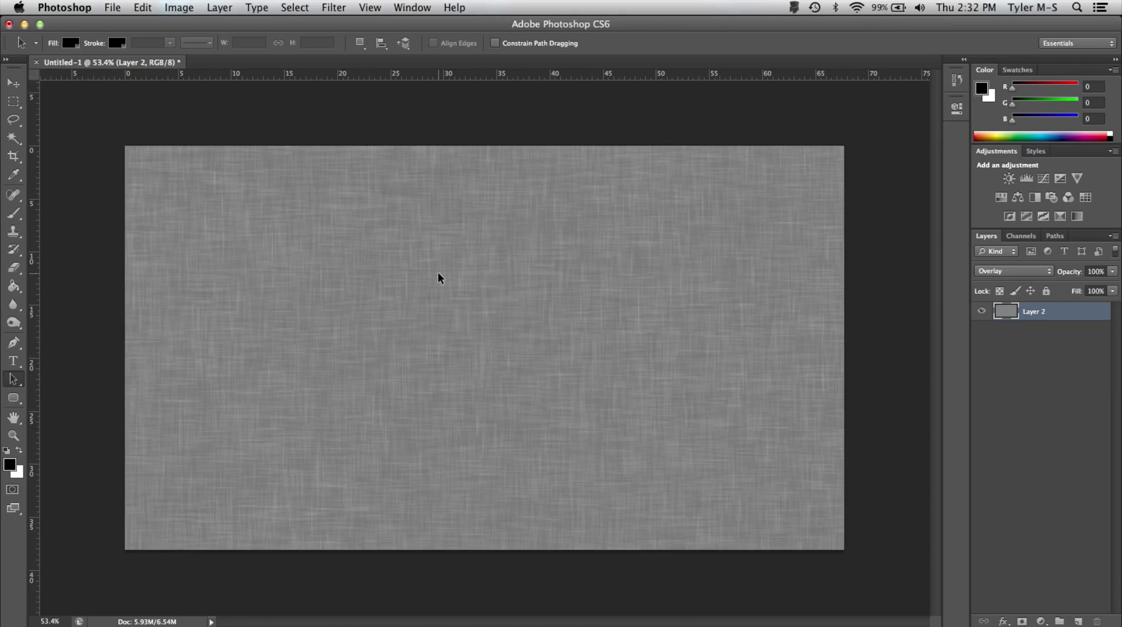
# Start a new document named 'fabric background'
pyautogui.click(113, 8)
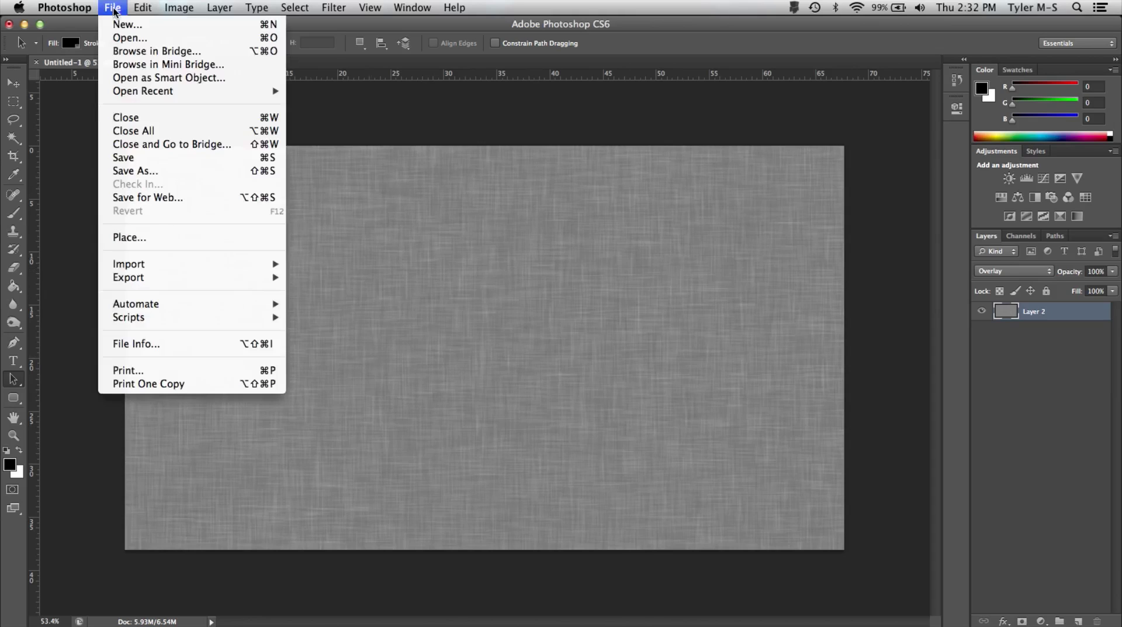
pyautogui.click(121, 25)
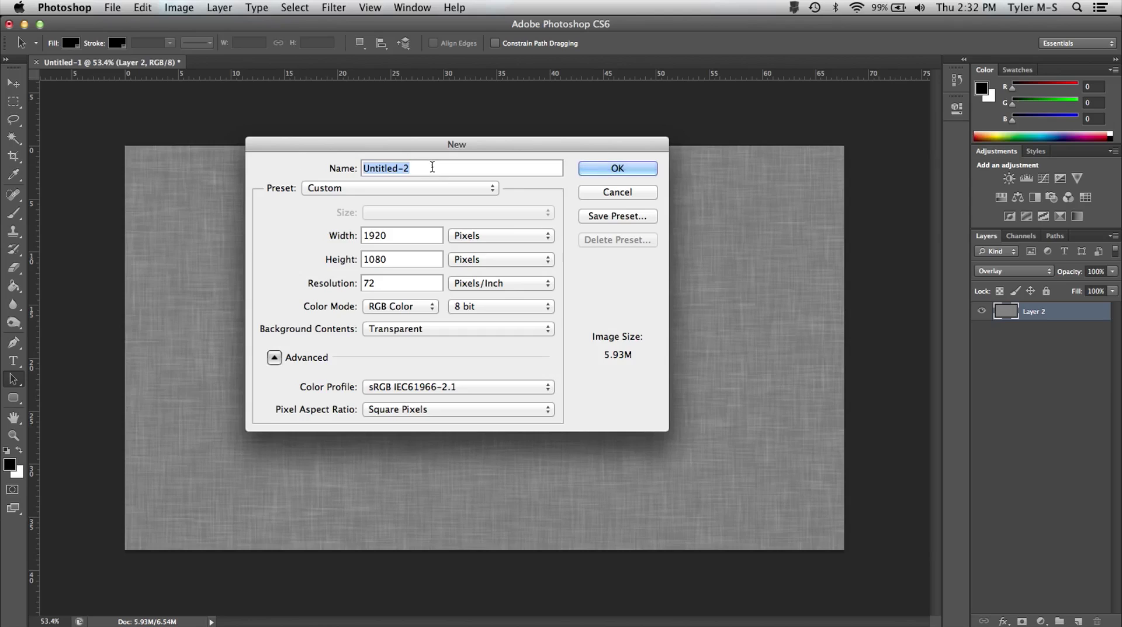
pyautogui.tripleClick(431, 167)
pyautogui.write('fabric background')
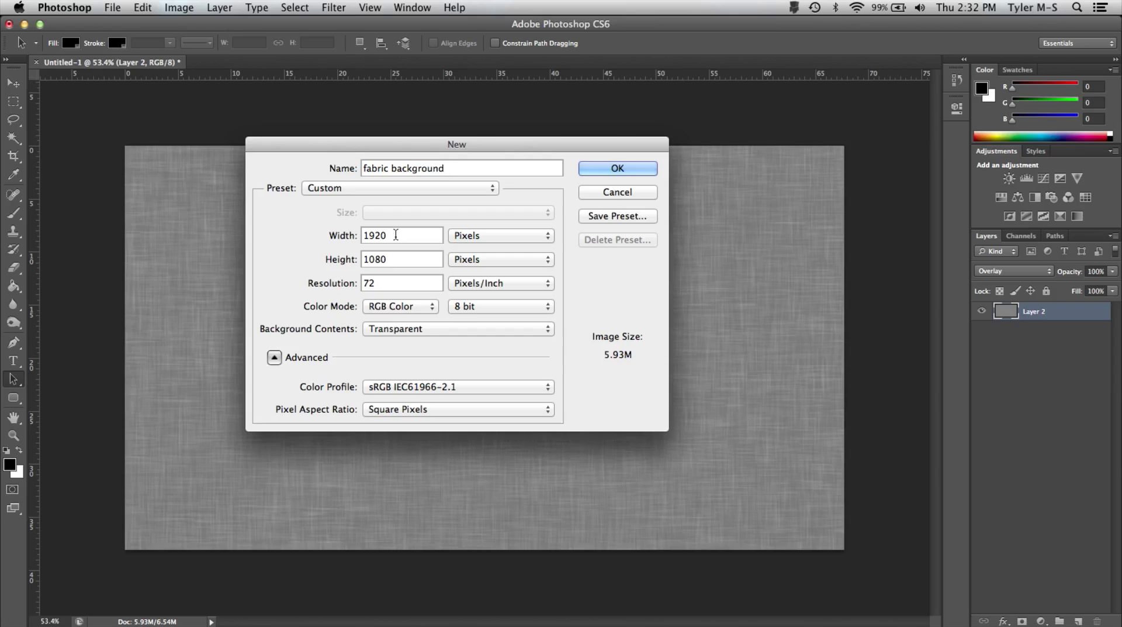
# Set it to 1920×1080 pixels at 72 ppi with Transparent background contents
pyautogui.moveTo(395, 235); pyautogui.dragTo(356, 235)
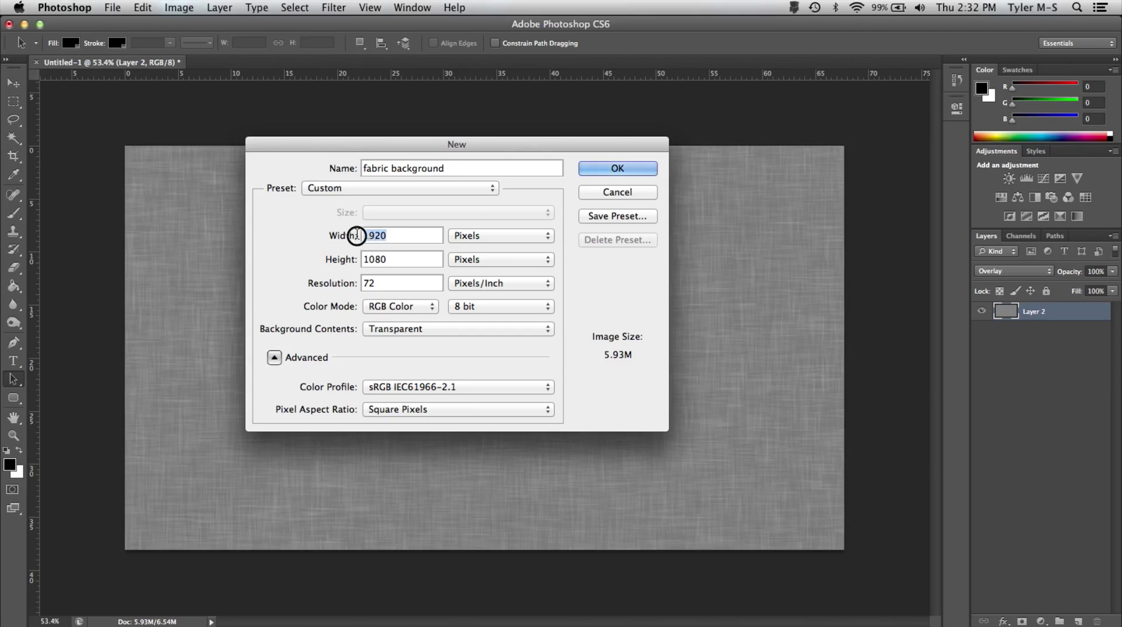
pyautogui.click(472, 240)
pyautogui.click(397, 260)
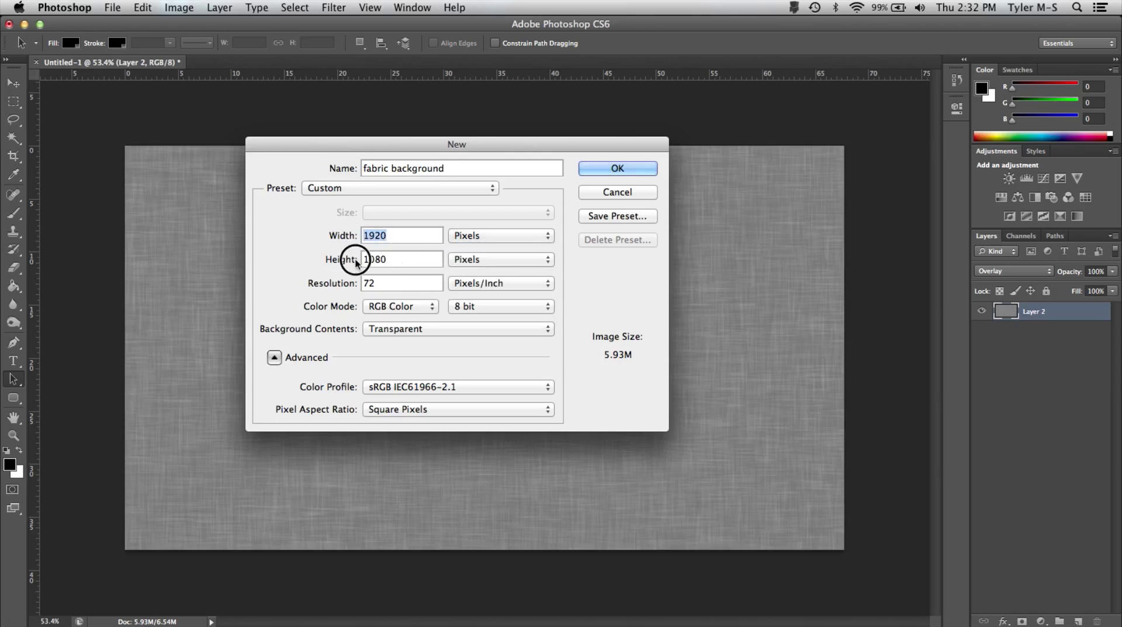
pyautogui.moveTo(399, 259)
pyautogui.mouseDown()
pyautogui.moveTo(359, 259)
pyautogui.moveTo(380, 235)
pyautogui.moveTo(362, 238)
pyautogui.moveTo(411, 261)
pyautogui.mouseUp()
pyautogui.click(396, 235)
pyautogui.click(388, 260)
pyautogui.click(390, 283)
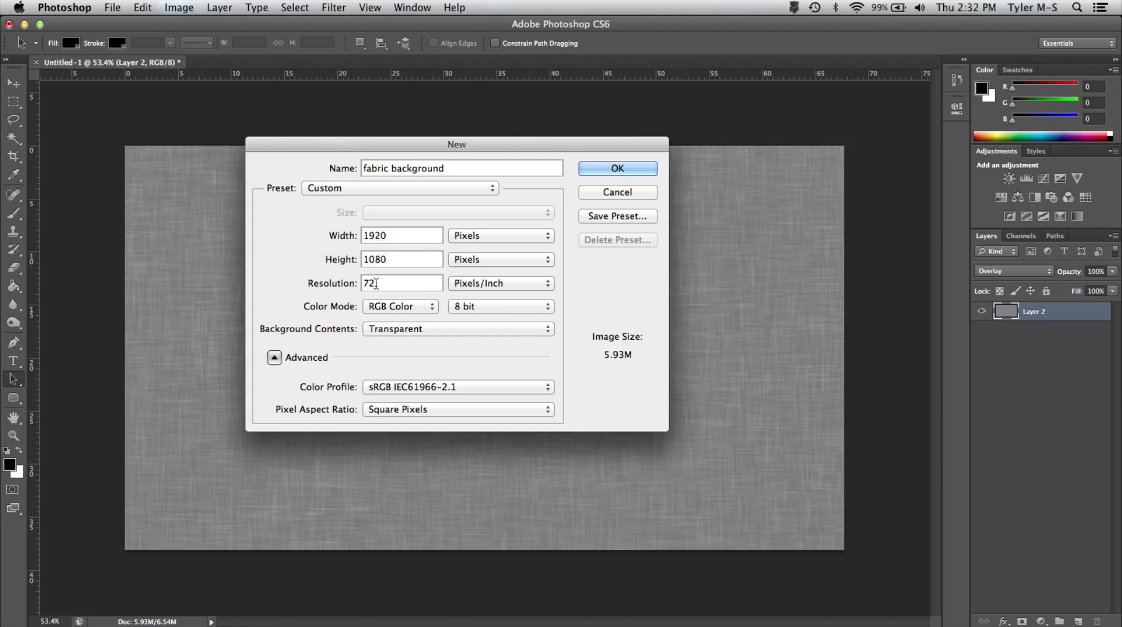
pyautogui.doubleClick(380, 283)
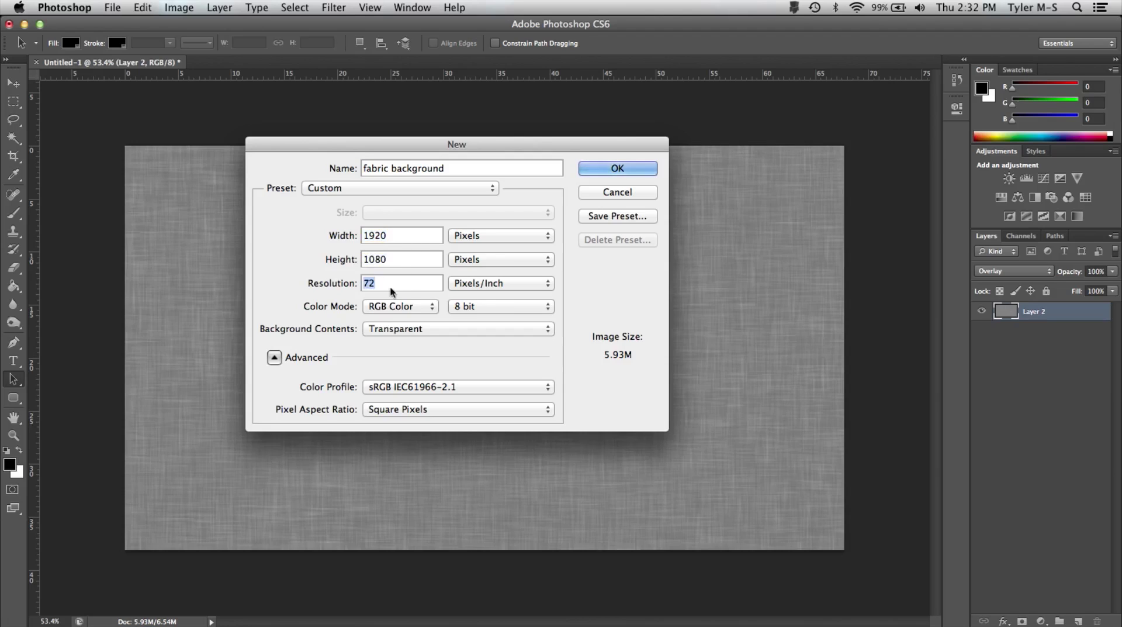
pyautogui.click(420, 329)
pyautogui.click(421, 330)
pyautogui.click(401, 238)
# Create the document, fit it on screen, and Paint Bucket fill the empty layer black
pyautogui.click(632, 171)
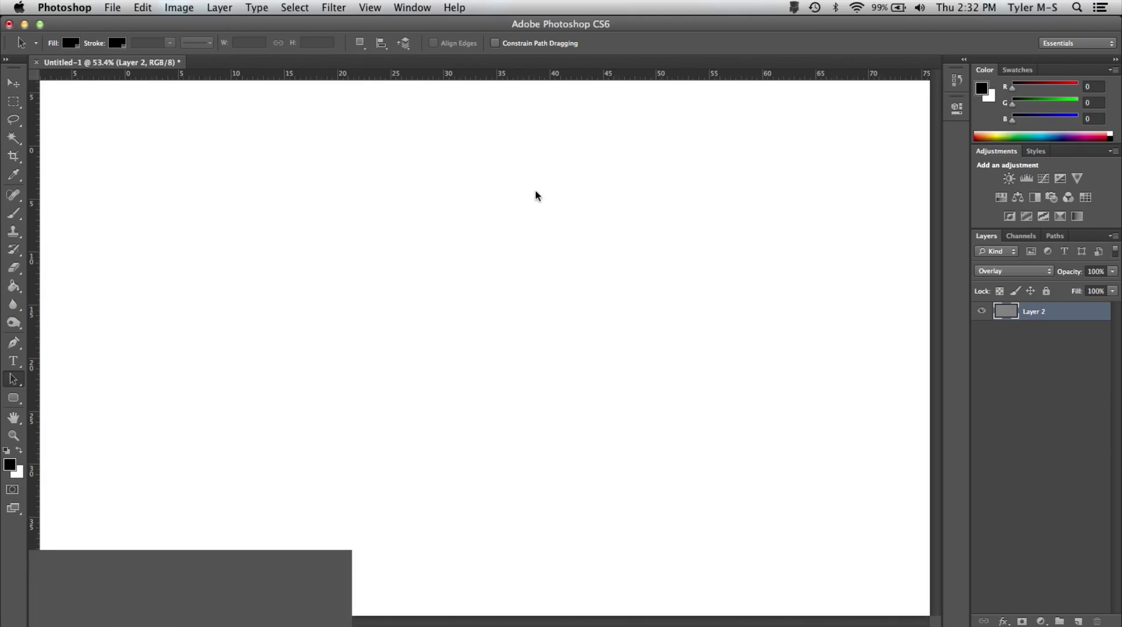
pyautogui.press('super+0')
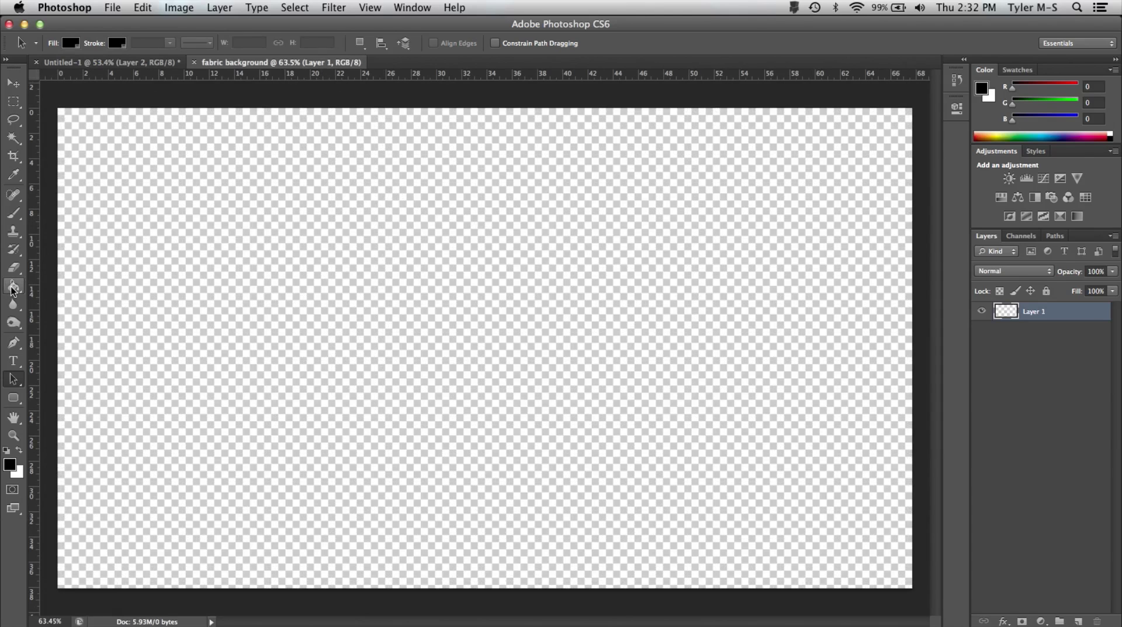
pyautogui.moveTo(13, 287)
pyautogui.mouseDown()
pyautogui.moveTo(64, 290)
pyautogui.moveTo(16, 286)
pyautogui.moveTo(39, 302)
pyautogui.mouseUp()
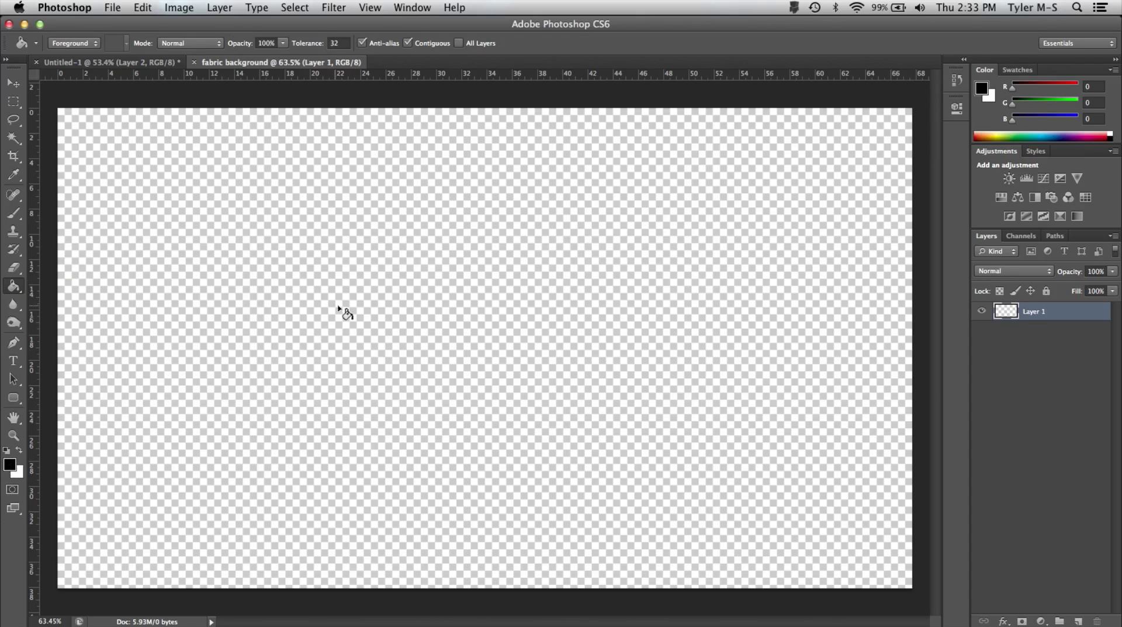
pyautogui.click(401, 267)
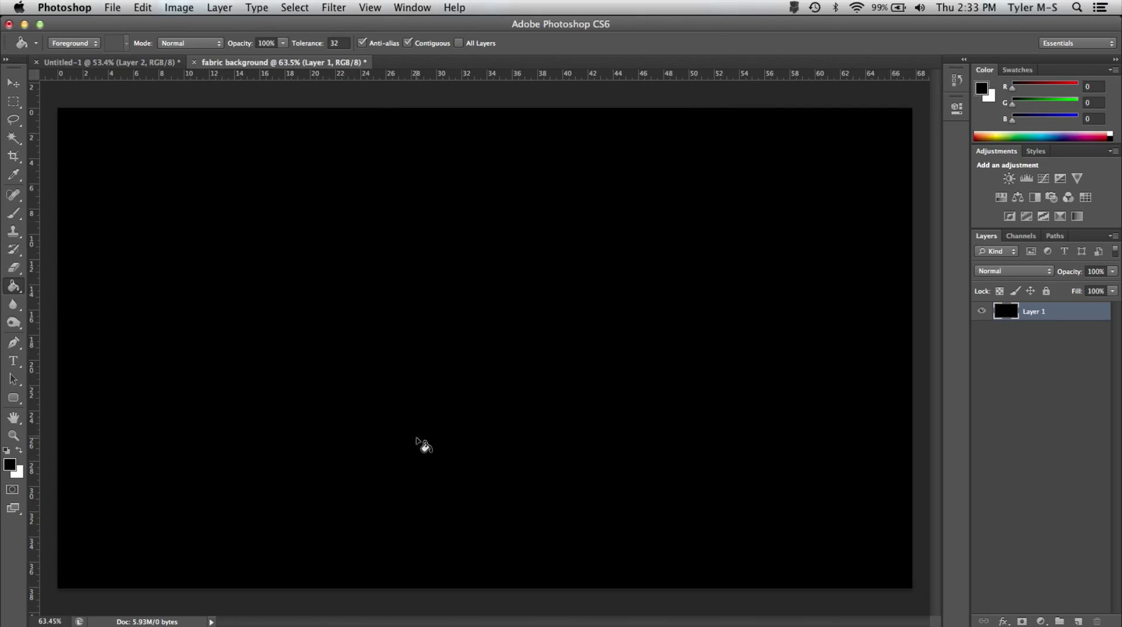
# Apply Add Noise at 300% amount, Uniform and Monochromatic, to the black layer
pyautogui.click(335, 8)
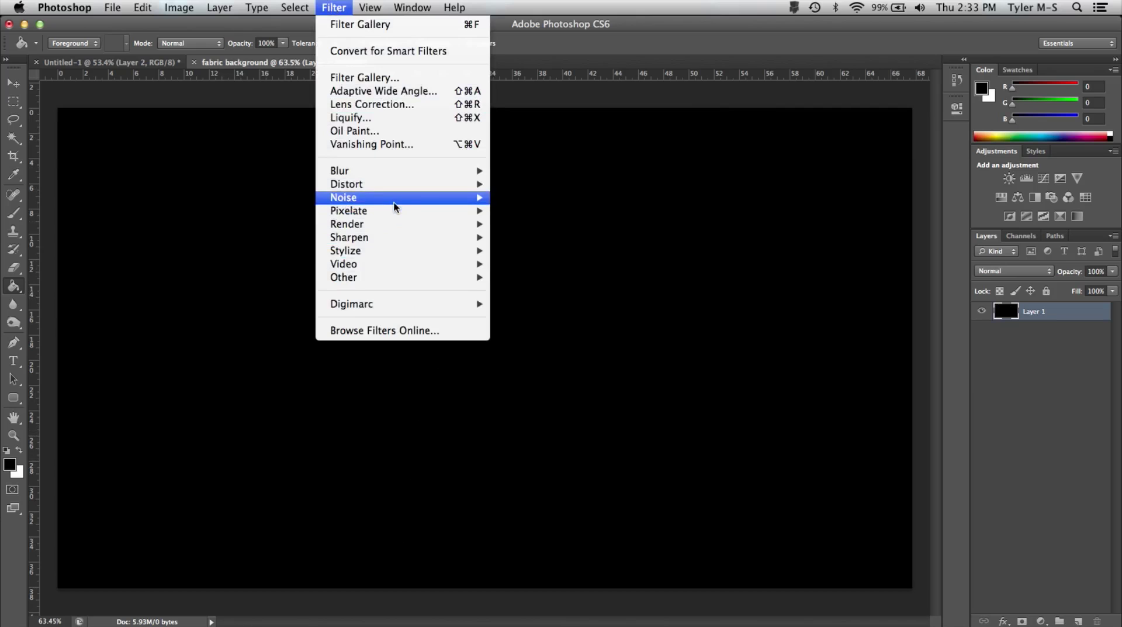
pyautogui.moveTo(437, 198)
pyautogui.click(583, 198)
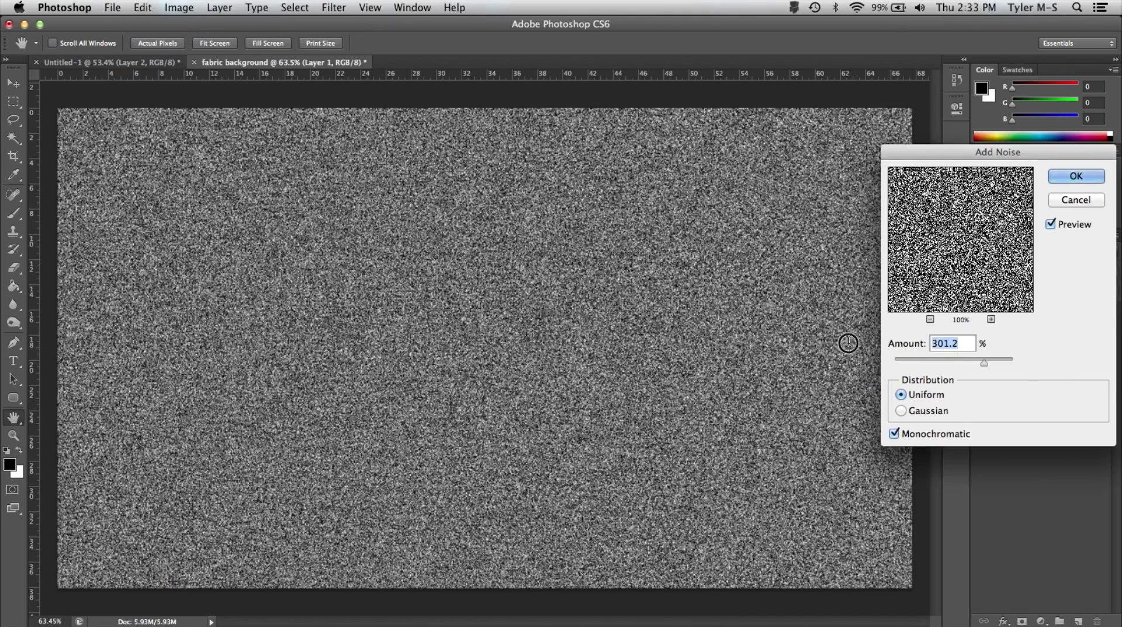
pyautogui.write('300')
pyautogui.click(1067, 175)
pyautogui.press('g')
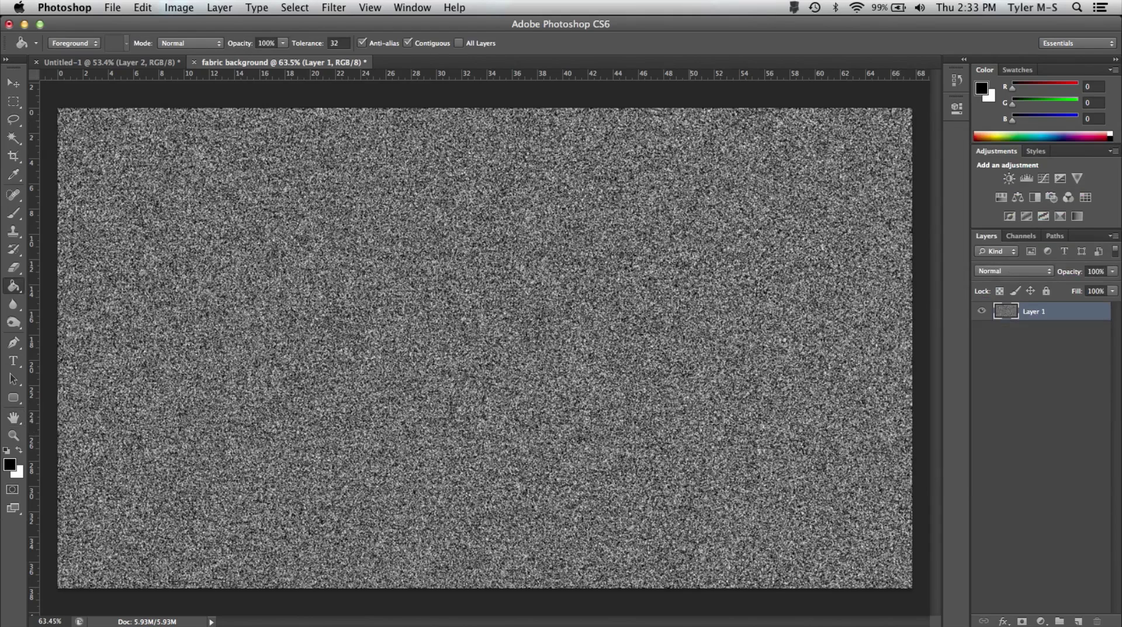
# Open the Filter Gallery at Sketch's Water Paper with the preview zoomed to 66.7%
pyautogui.click(332, 8)
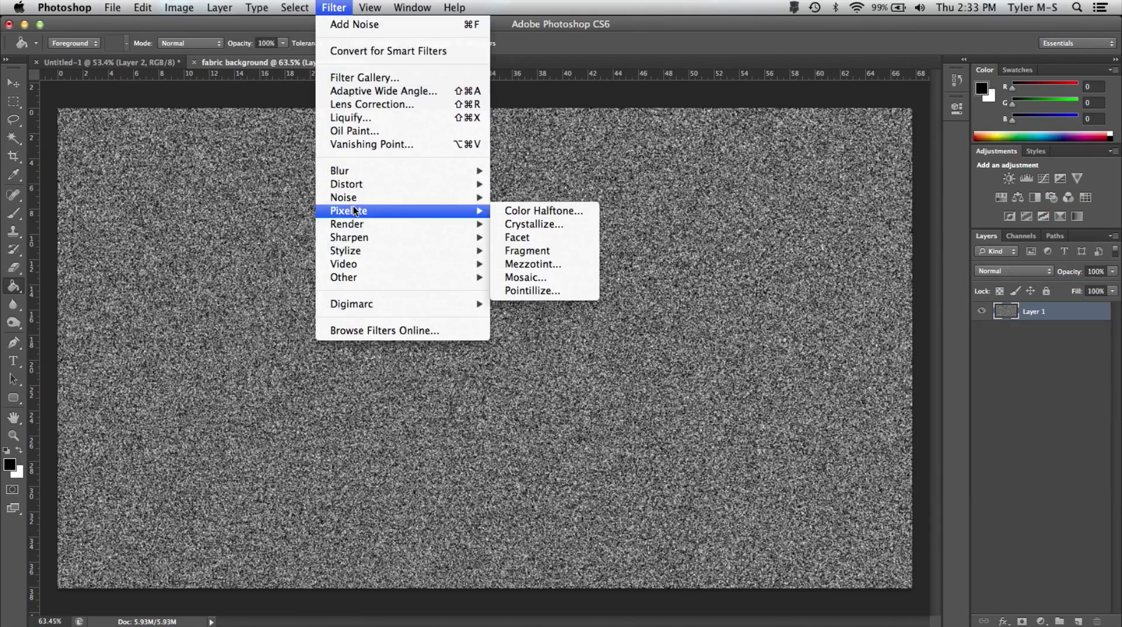
pyautogui.click(371, 79)
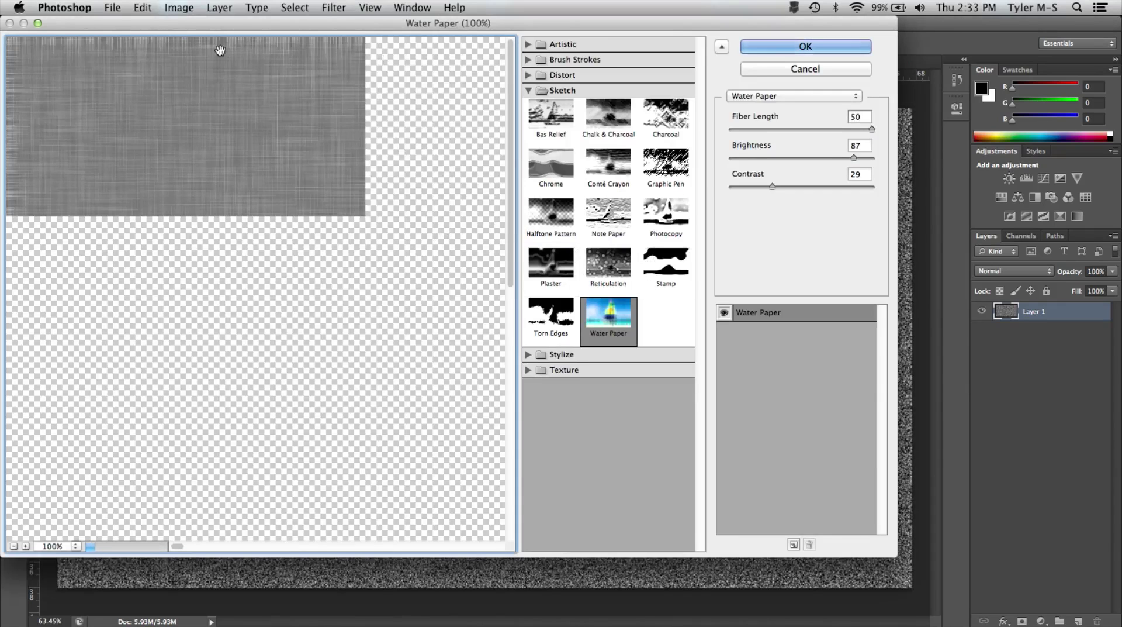
pyautogui.click(528, 90)
pyautogui.click(528, 90)
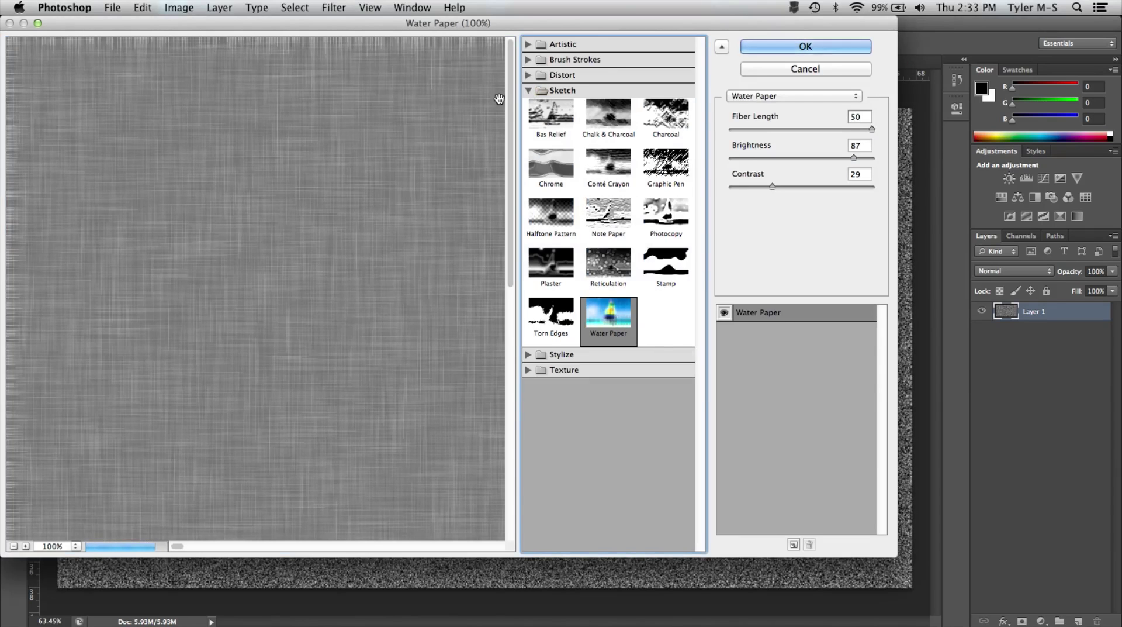
pyautogui.click(13, 546)
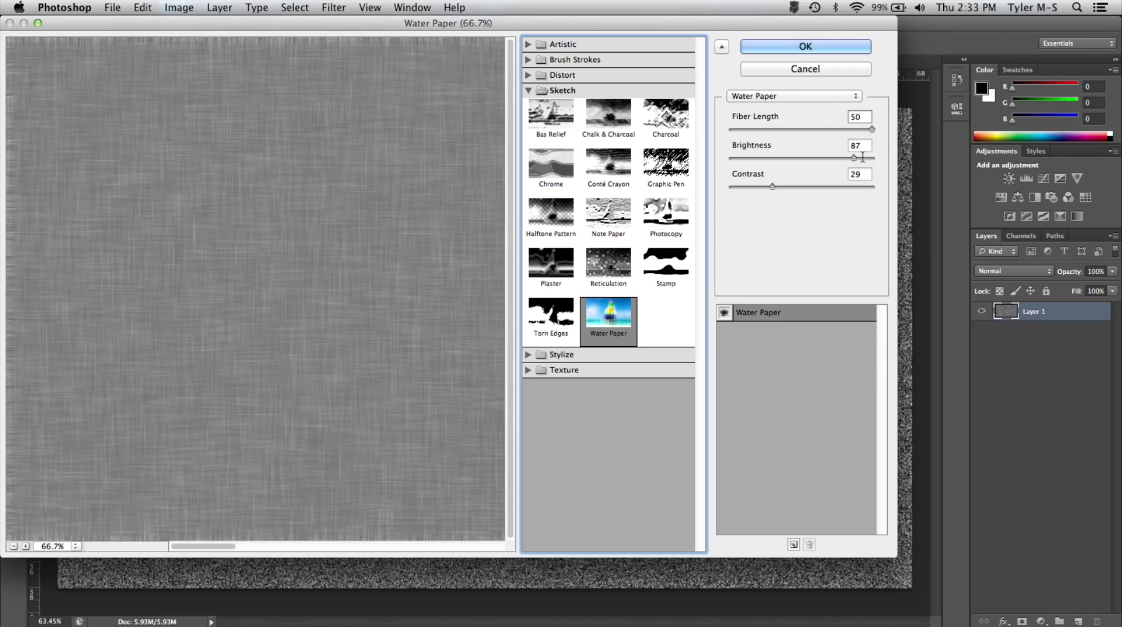
# Apply Water Paper with Fiber Length 50, Brightness 87 and Contrast 29
pyautogui.moveTo(871, 129)
pyautogui.mouseDown()
pyautogui.moveTo(857, 124)
pyautogui.moveTo(879, 126)
pyautogui.mouseUp()
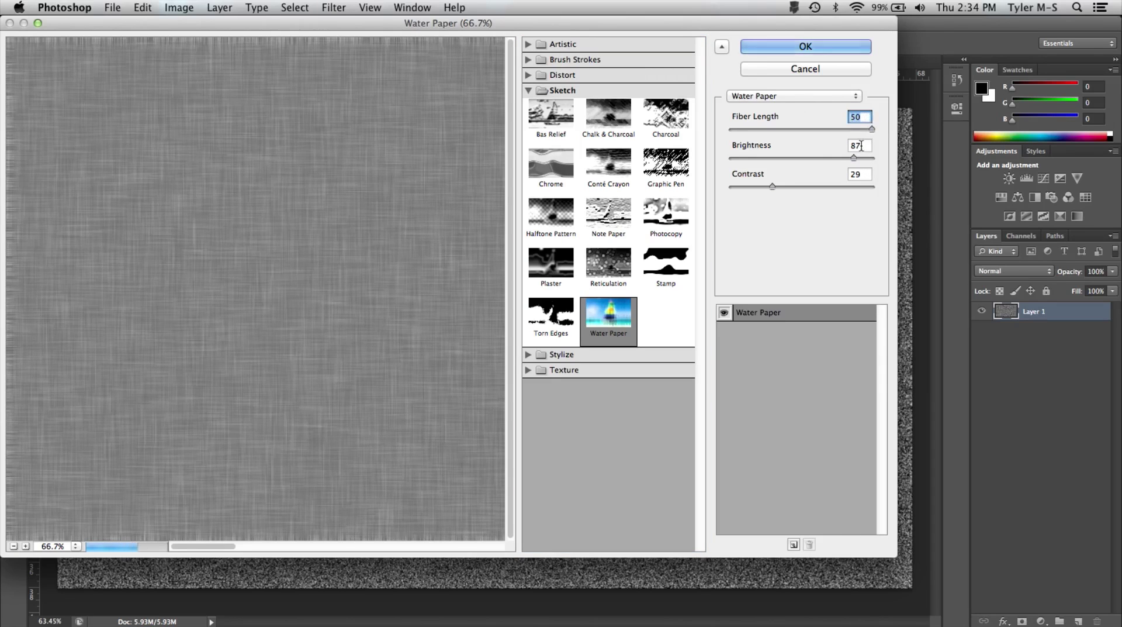
pyautogui.click(861, 145)
pyautogui.click(845, 174)
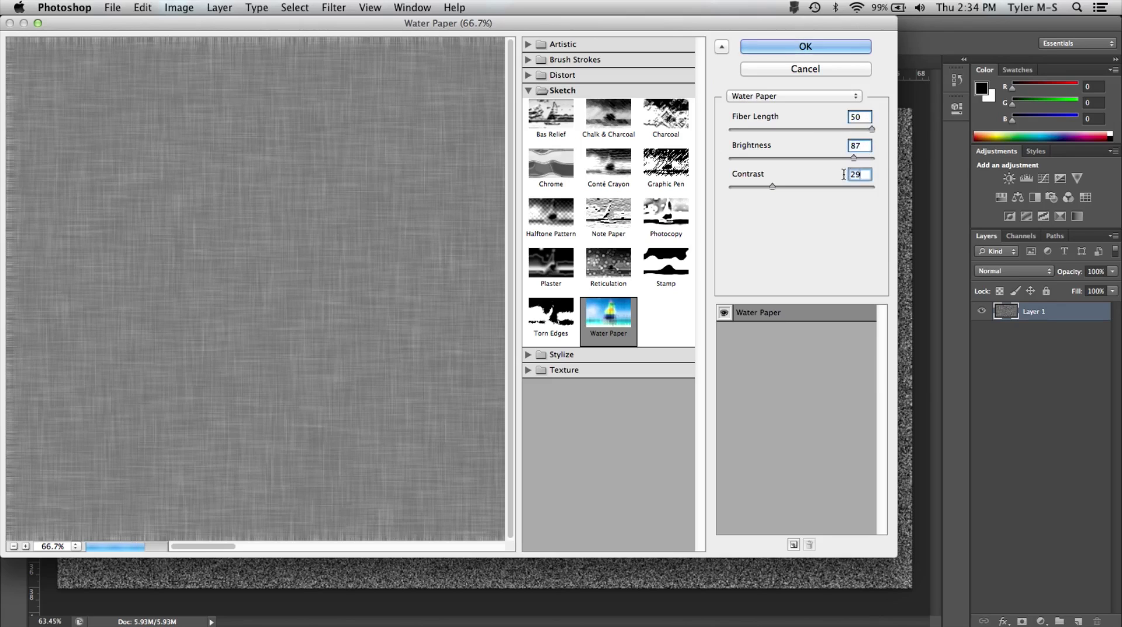
pyautogui.click(865, 146)
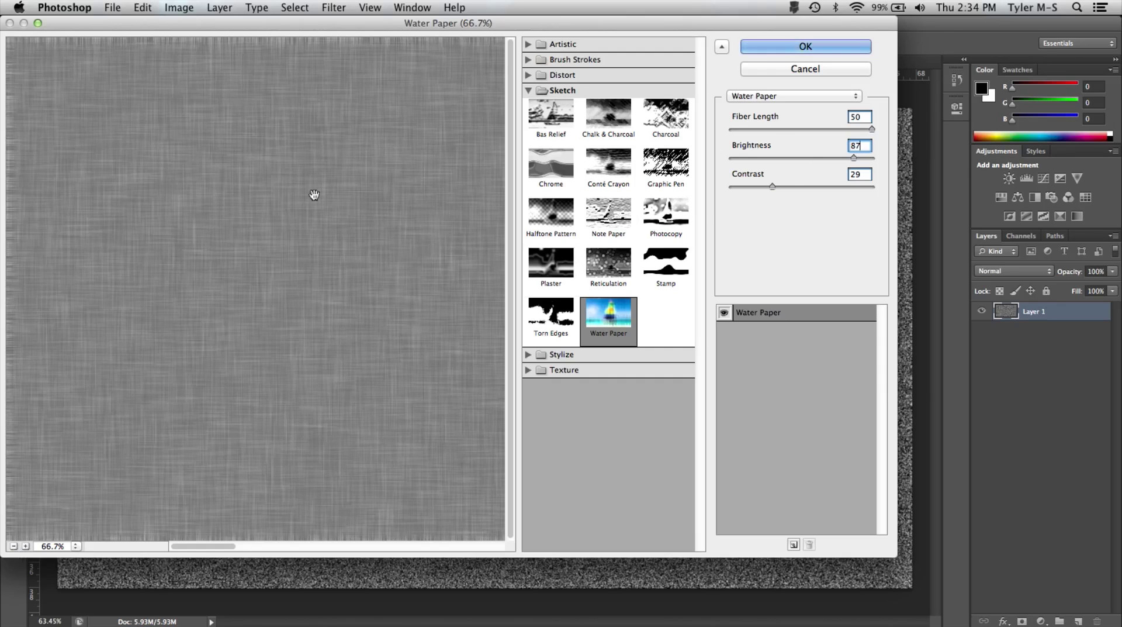
pyautogui.click(865, 114)
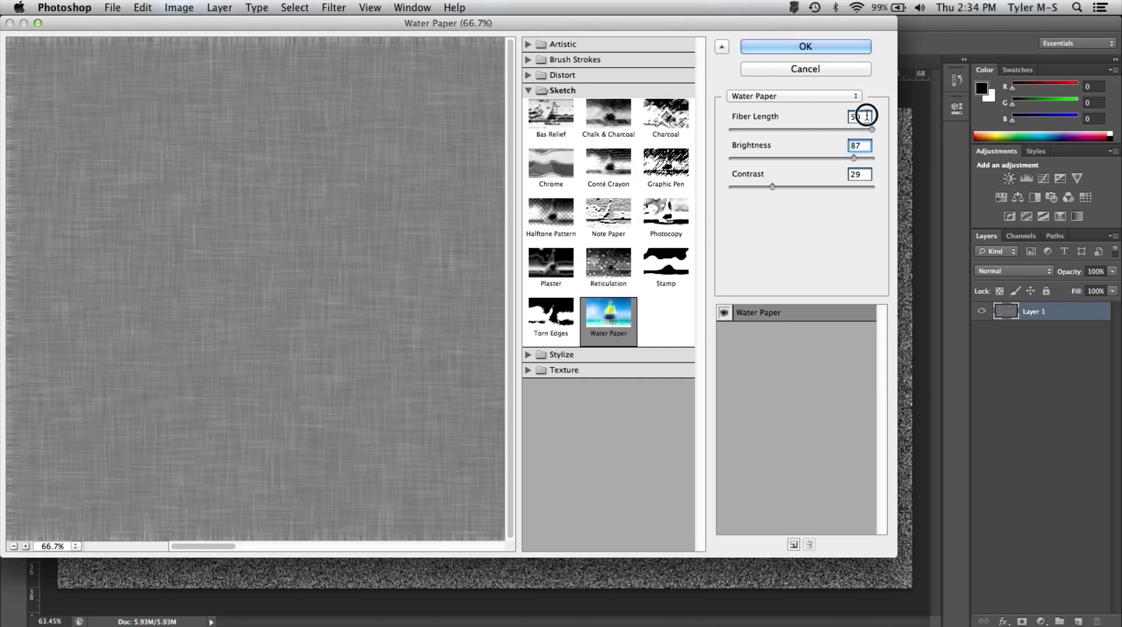
pyautogui.click(858, 145)
pyautogui.press('Tab')
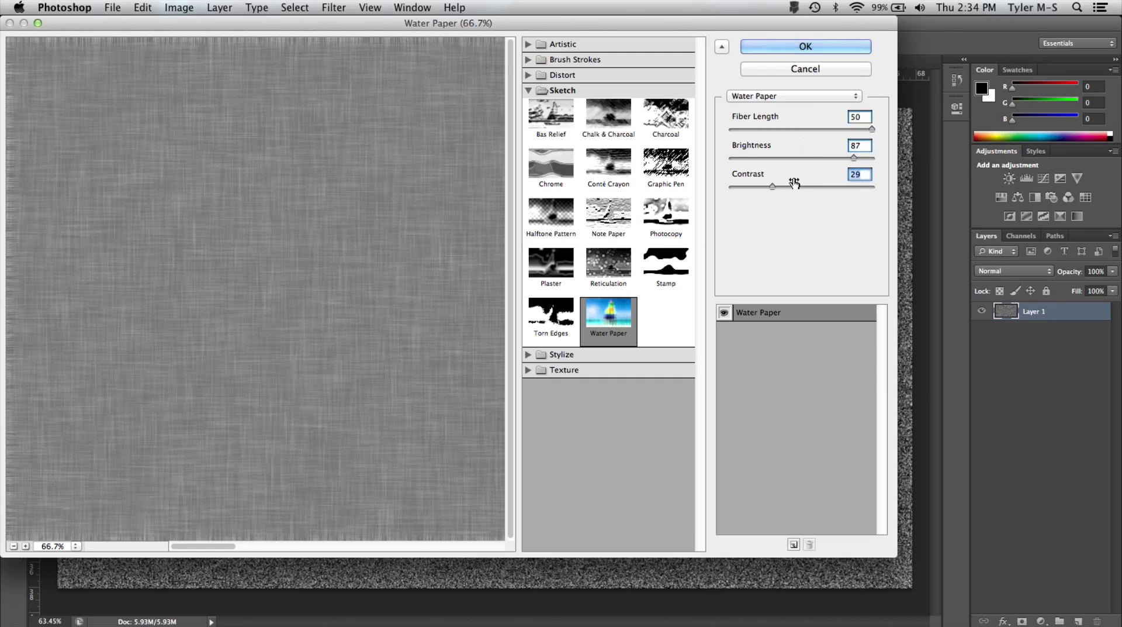
pyautogui.click(816, 45)
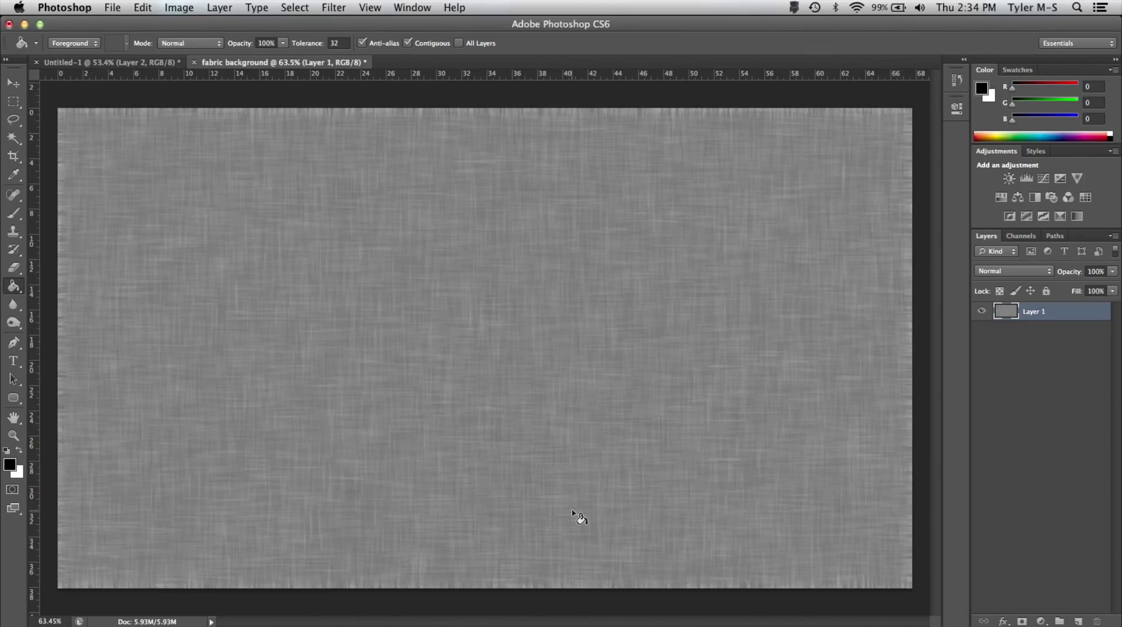
# Scale the texture layer to about 103.5% × 105.4% so its edges extend past the canvas
pyautogui.press('super+t')
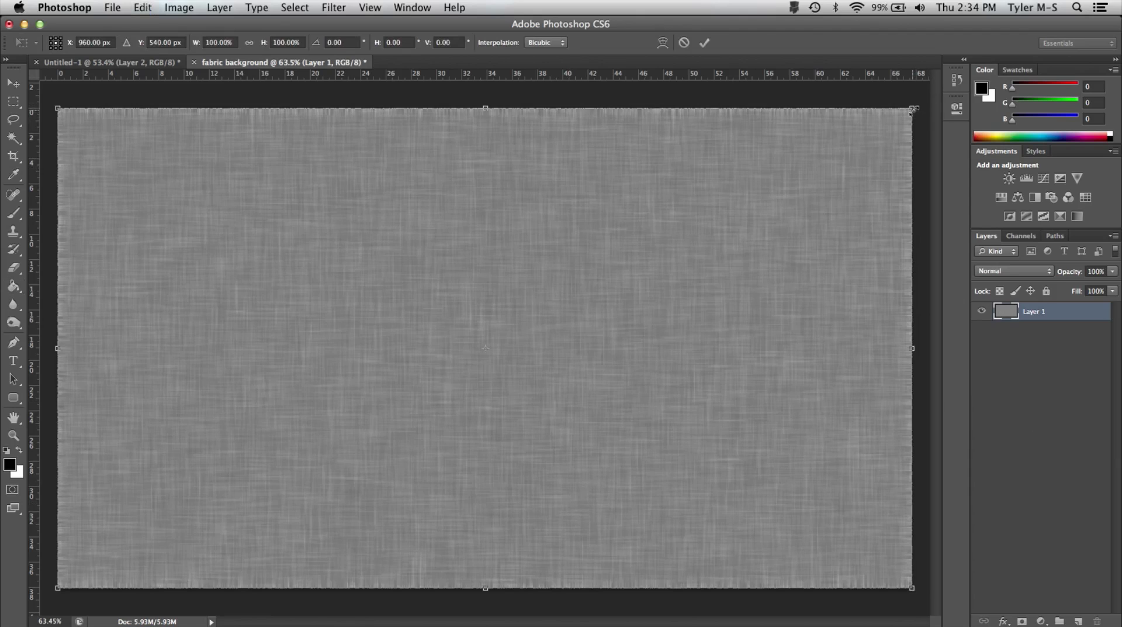
pyautogui.moveTo(912, 110); pyautogui.dragTo(927, 94)
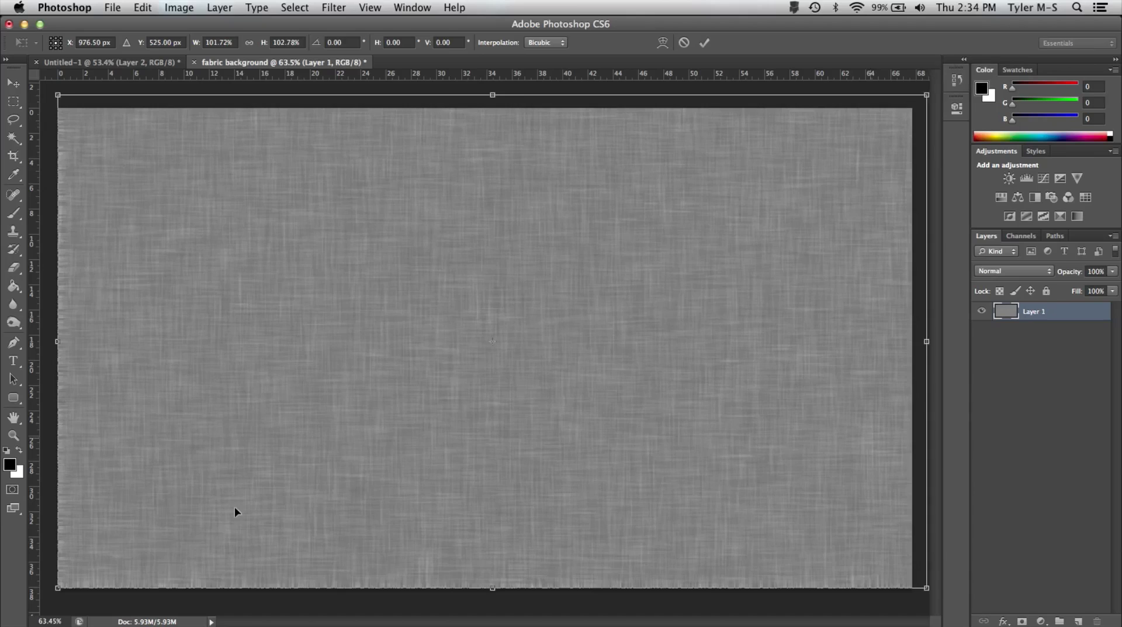
pyautogui.moveTo(57, 589); pyautogui.dragTo(42, 601)
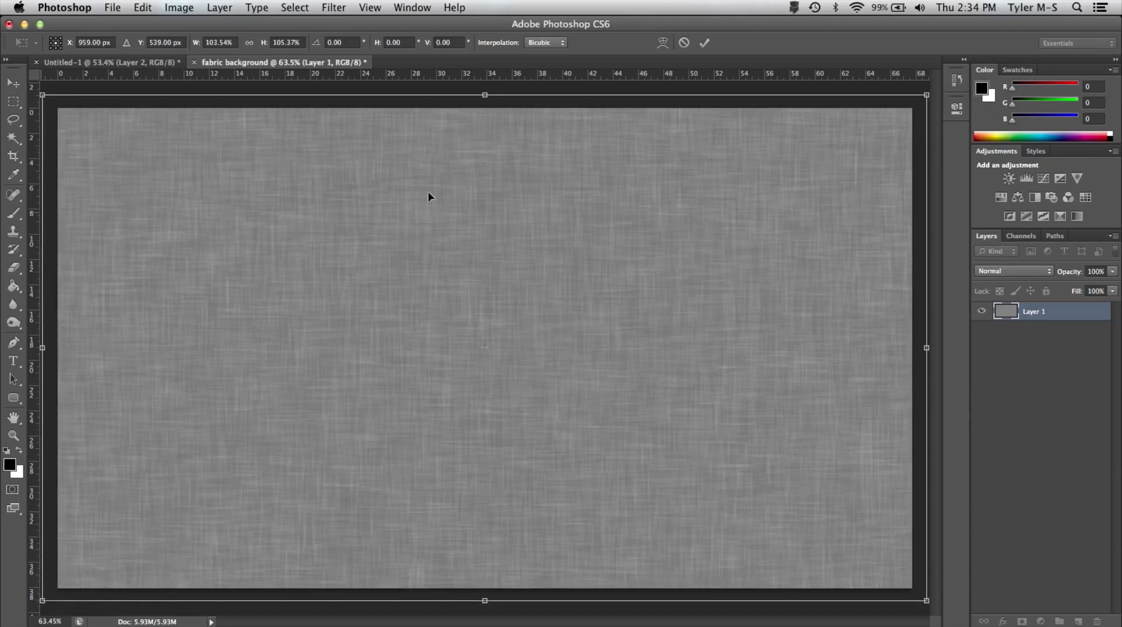
pyautogui.click(704, 43)
pyautogui.press('g')
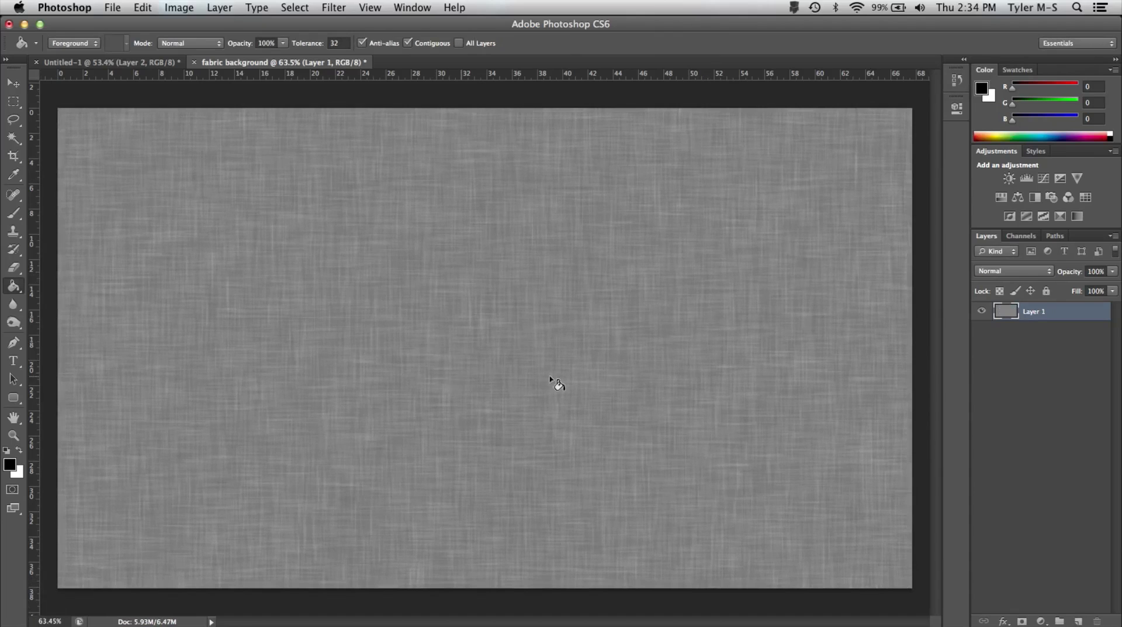
# Add Layer 2 beneath Layer 1 and set the foreground colour to bright blue #01b2fc
pyautogui.click(1078, 621)
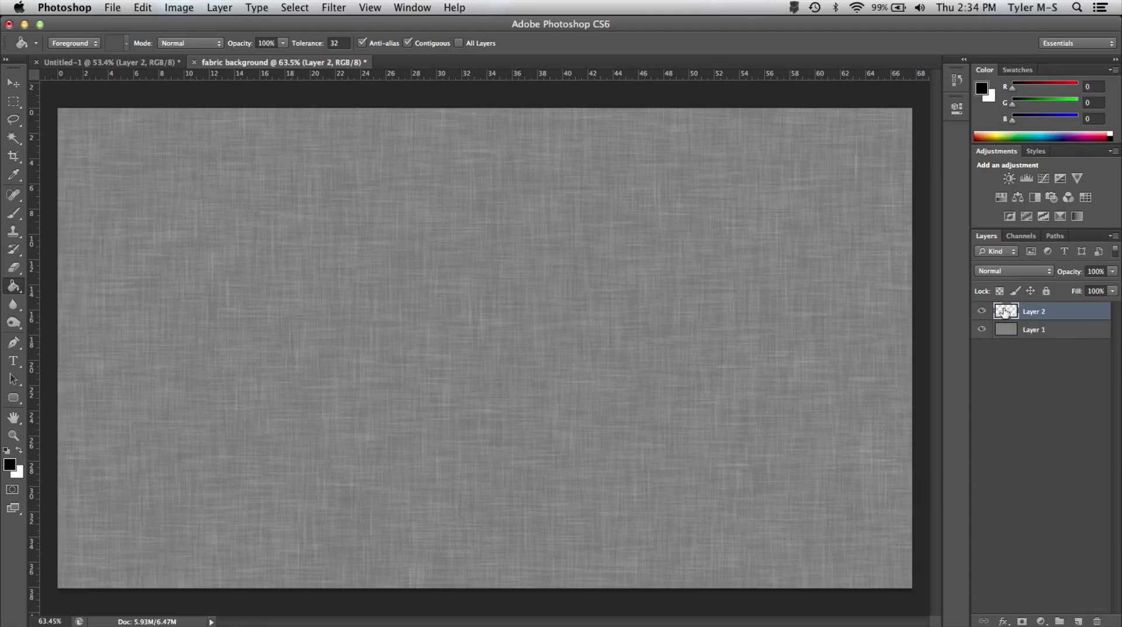
pyautogui.moveTo(1005, 311); pyautogui.dragTo(1006, 339)
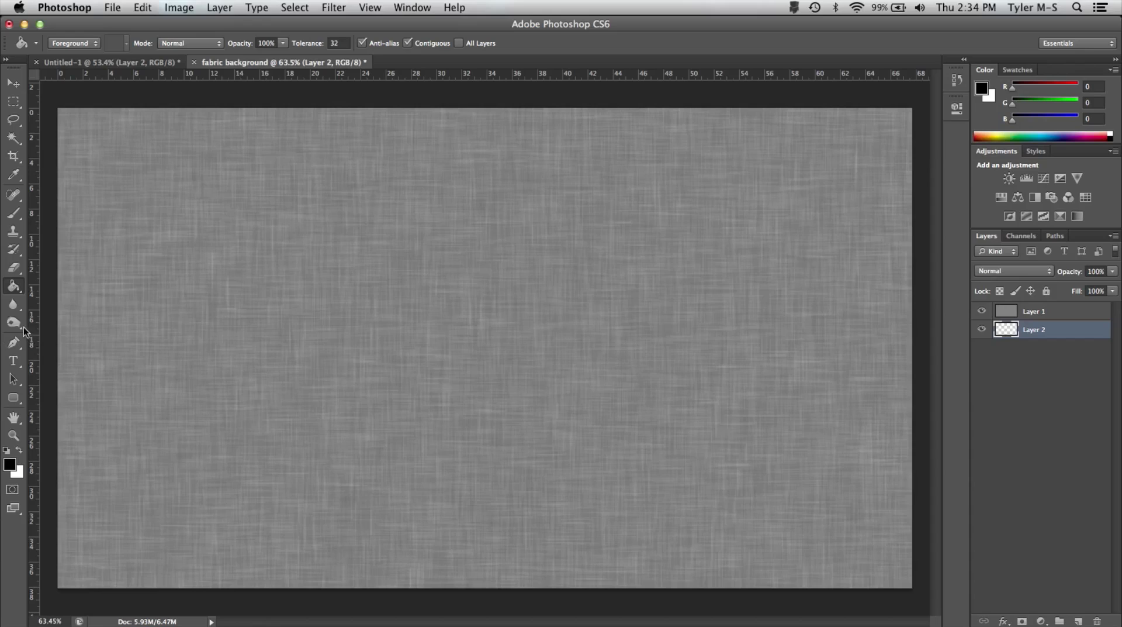
pyautogui.click(9, 465)
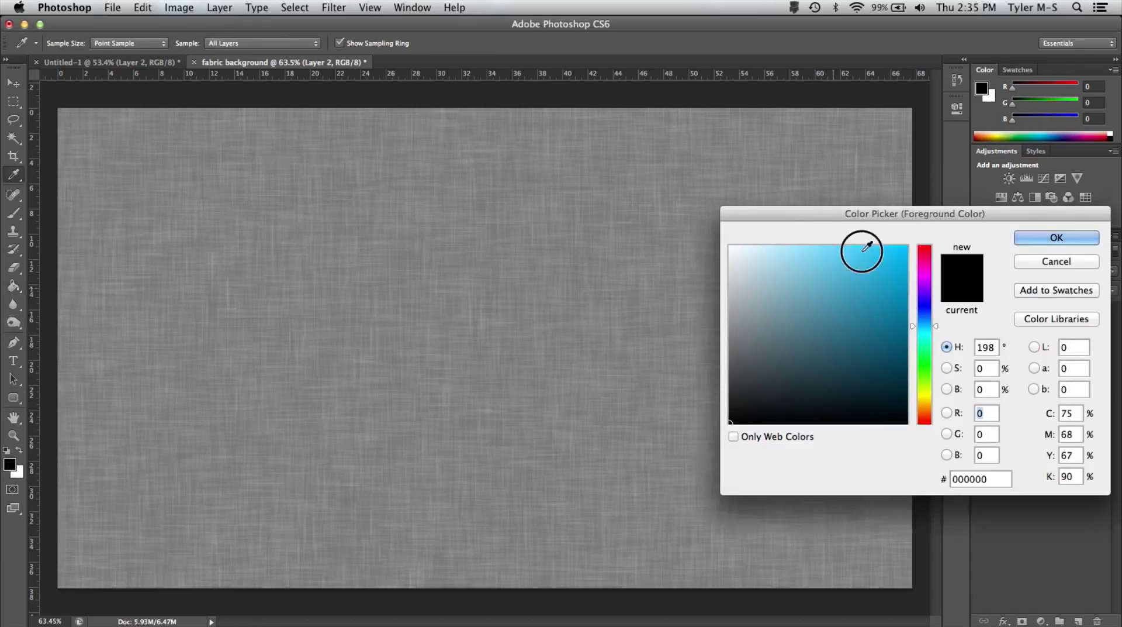
pyautogui.click(821, 304)
pyautogui.moveTo(907, 246); pyautogui.dragTo(906, 248)
pyautogui.click(1039, 238)
# Fill Layer 2 with the blue and set Layer 1's blend mode to Overlay
pyautogui.press('g')
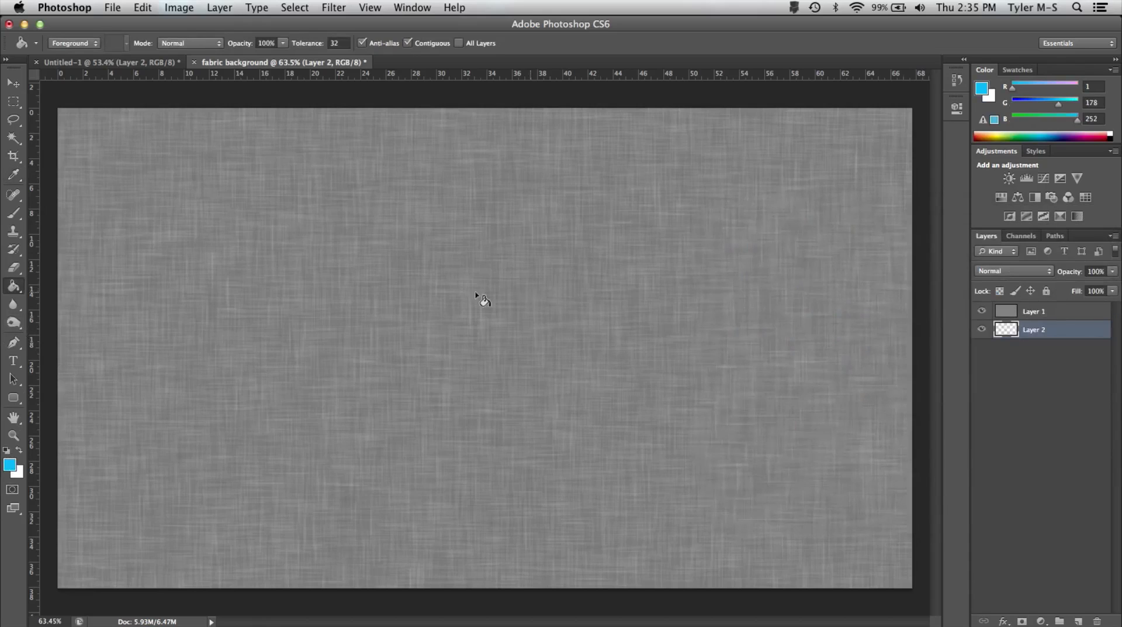
pyautogui.click(360, 301)
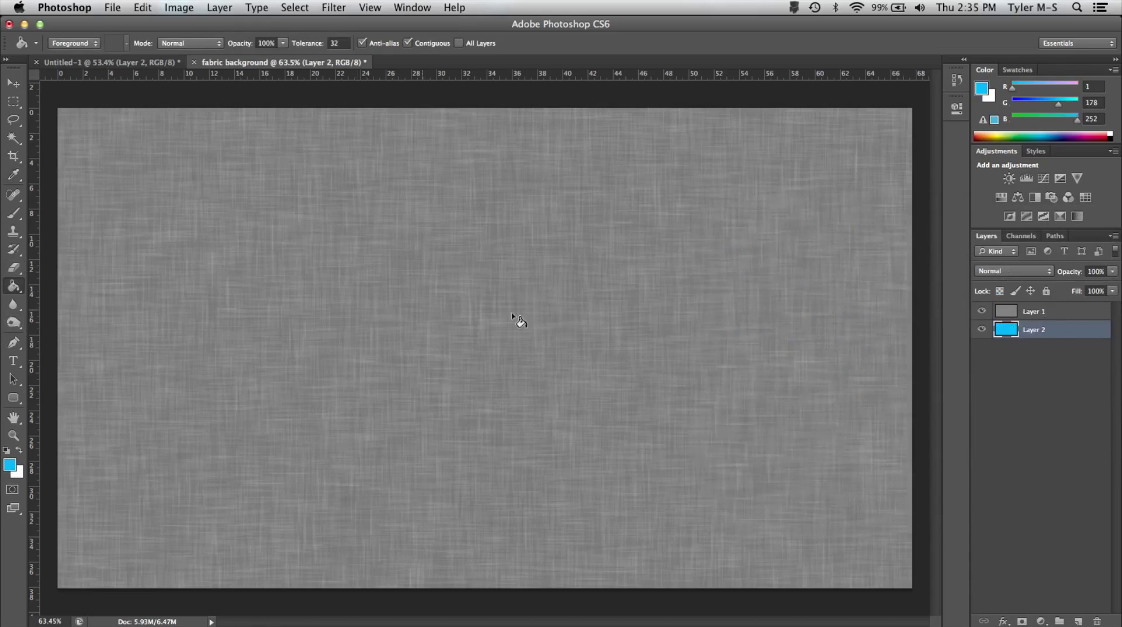
pyautogui.click(1067, 310)
pyautogui.click(1014, 271)
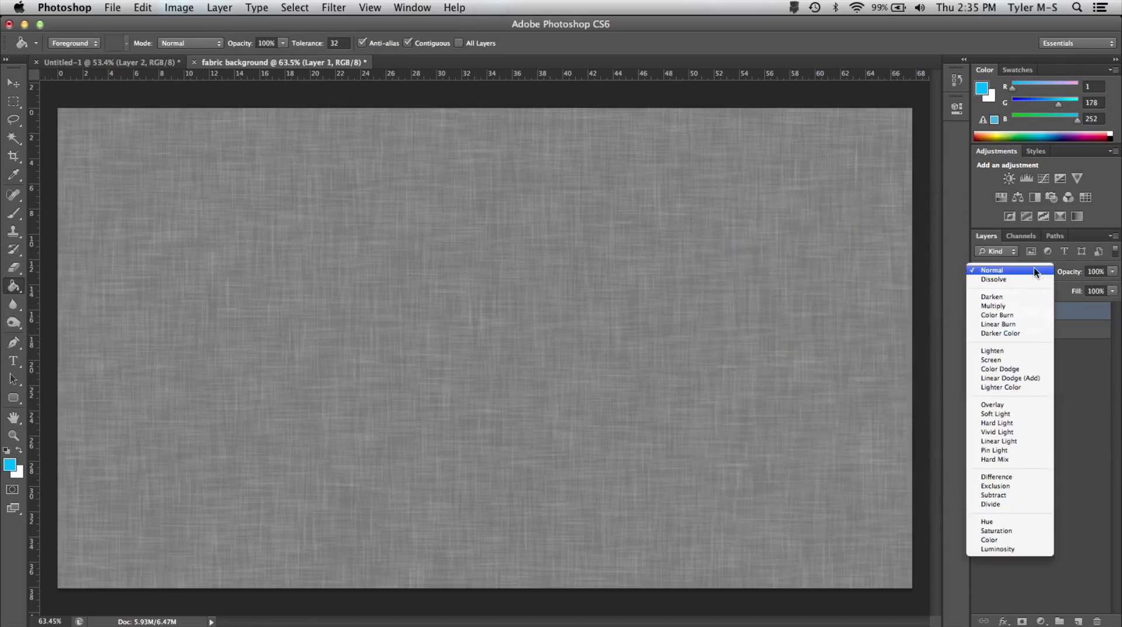
pyautogui.click(1001, 405)
# Lower Layer 2's opacity to 36%
pyautogui.click(1036, 330)
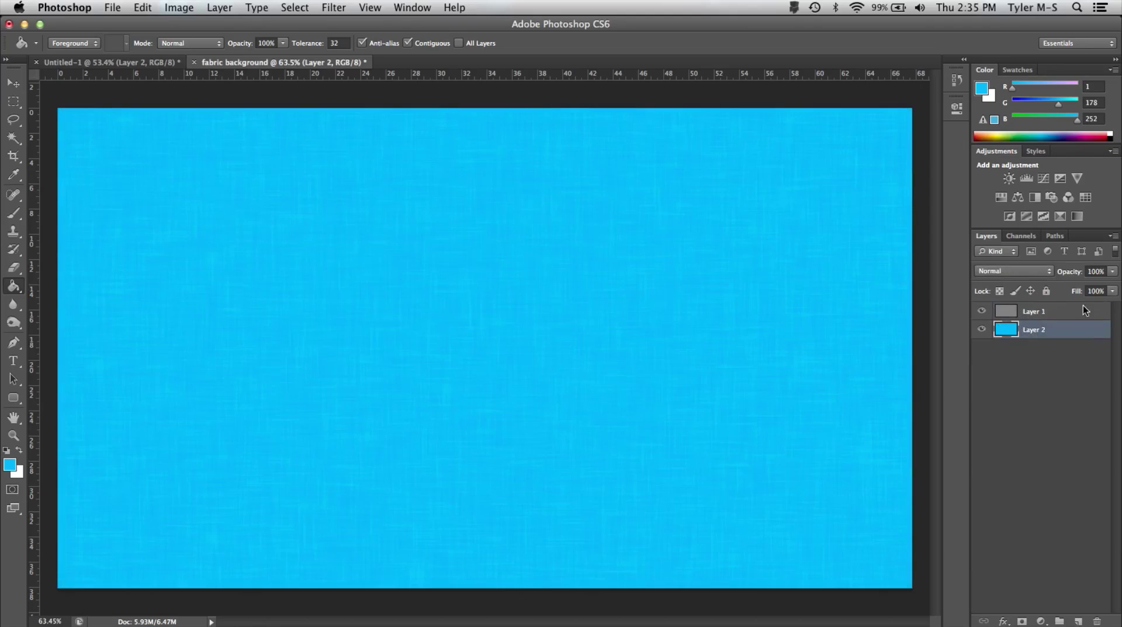
pyautogui.click(1112, 271)
pyautogui.moveTo(1114, 284); pyautogui.dragTo(1071, 288)
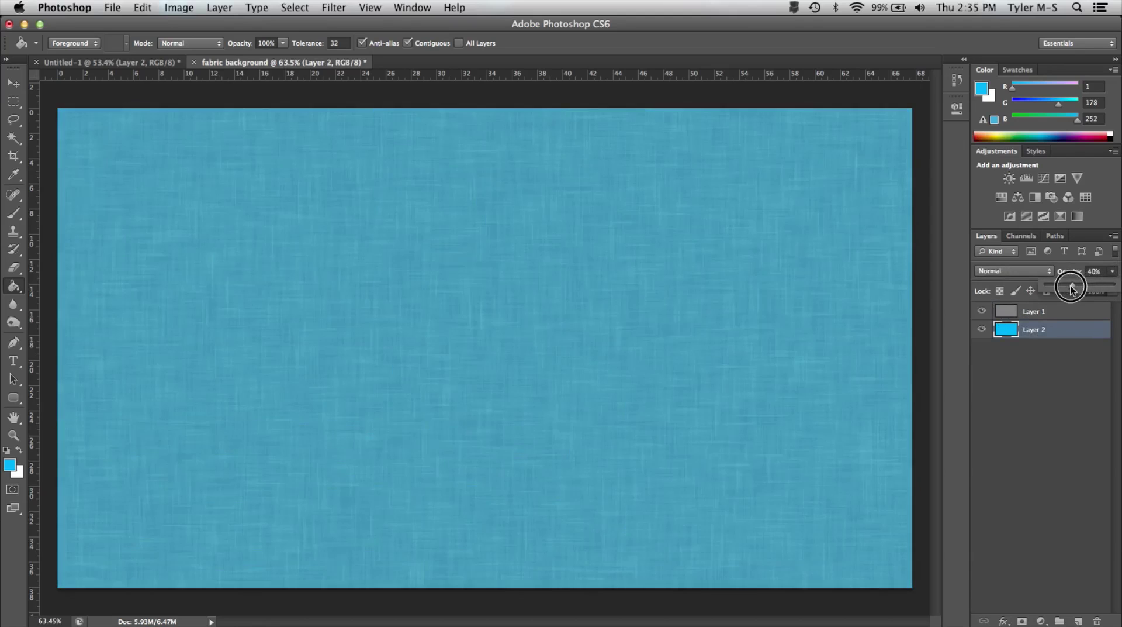
pyautogui.click(477, 303)
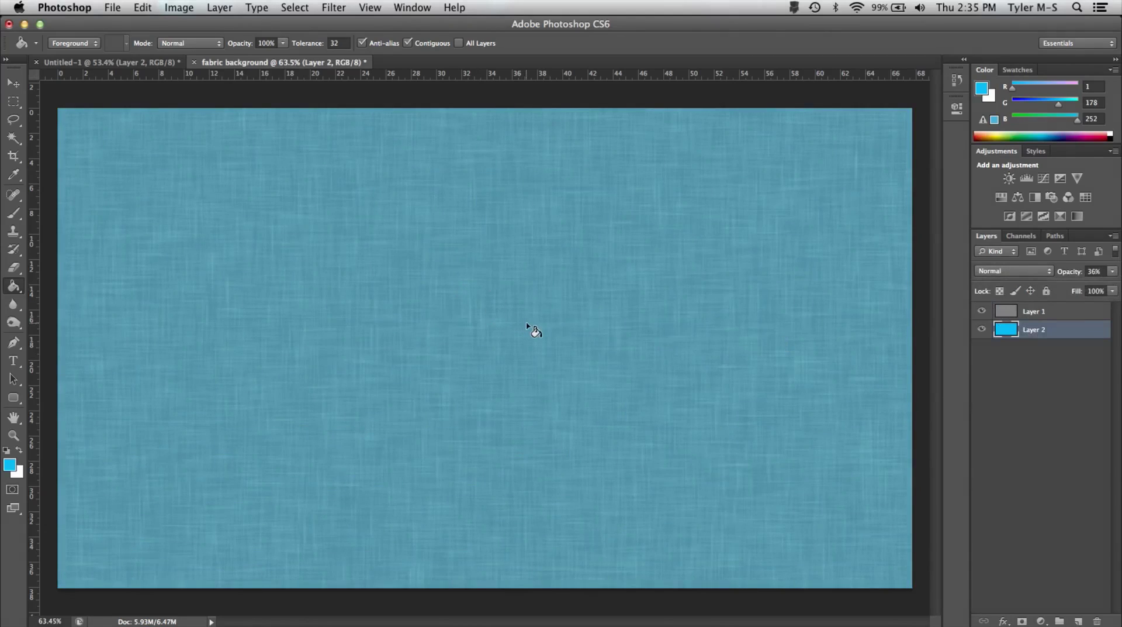